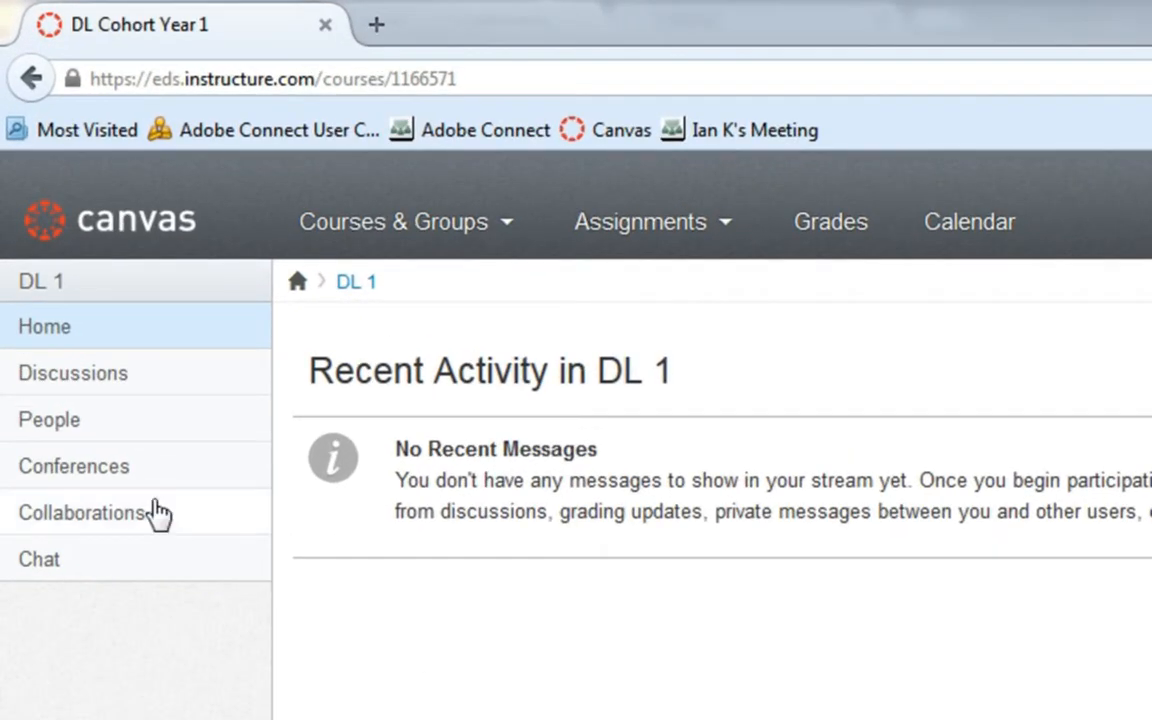
Step: Show the DL 1 course's People roster and its Groups list with Lydia's Group
{"action": "left_click", "coordinate": [62, 424]}
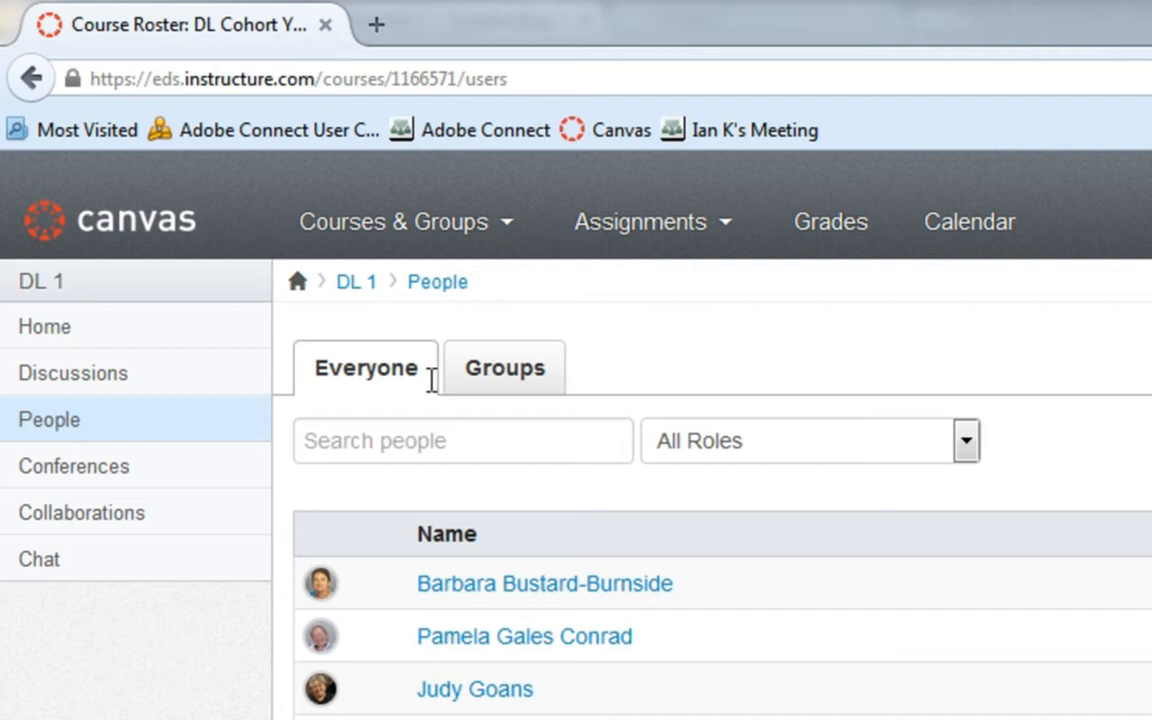
{"action": "left_click", "coordinate": [495, 385]}
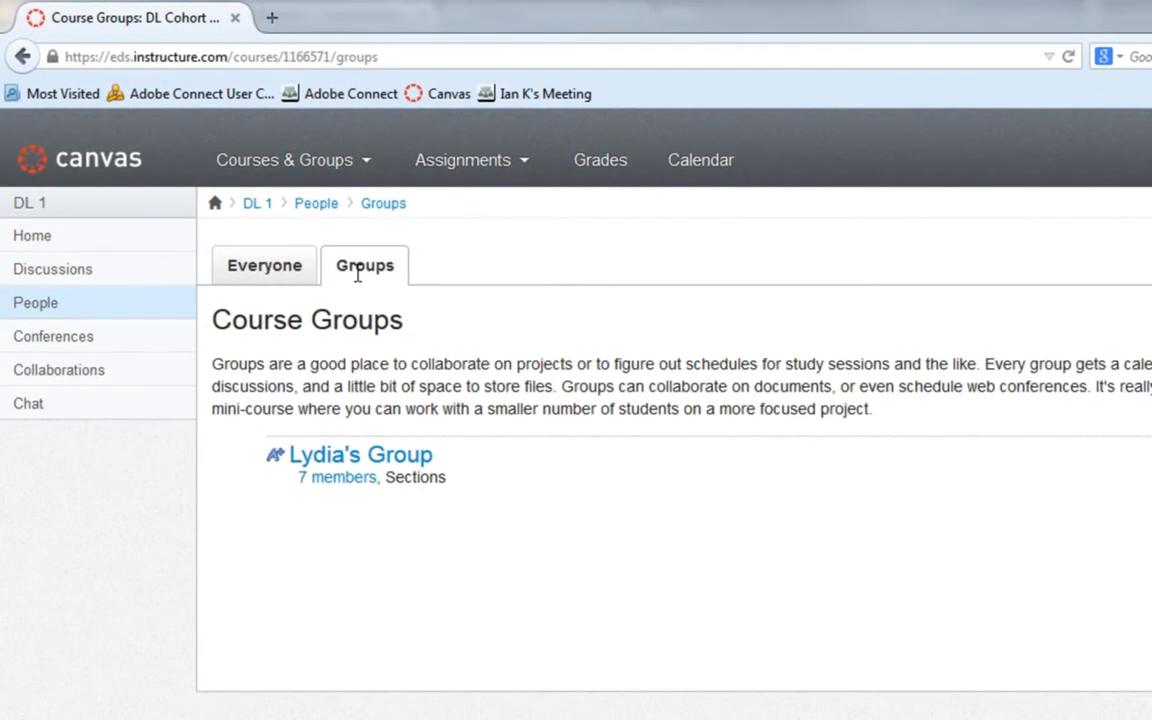
Step: Enter Lydia's Group from the Course Groups list to see its home page
{"action": "left_click", "coordinate": [362, 458]}
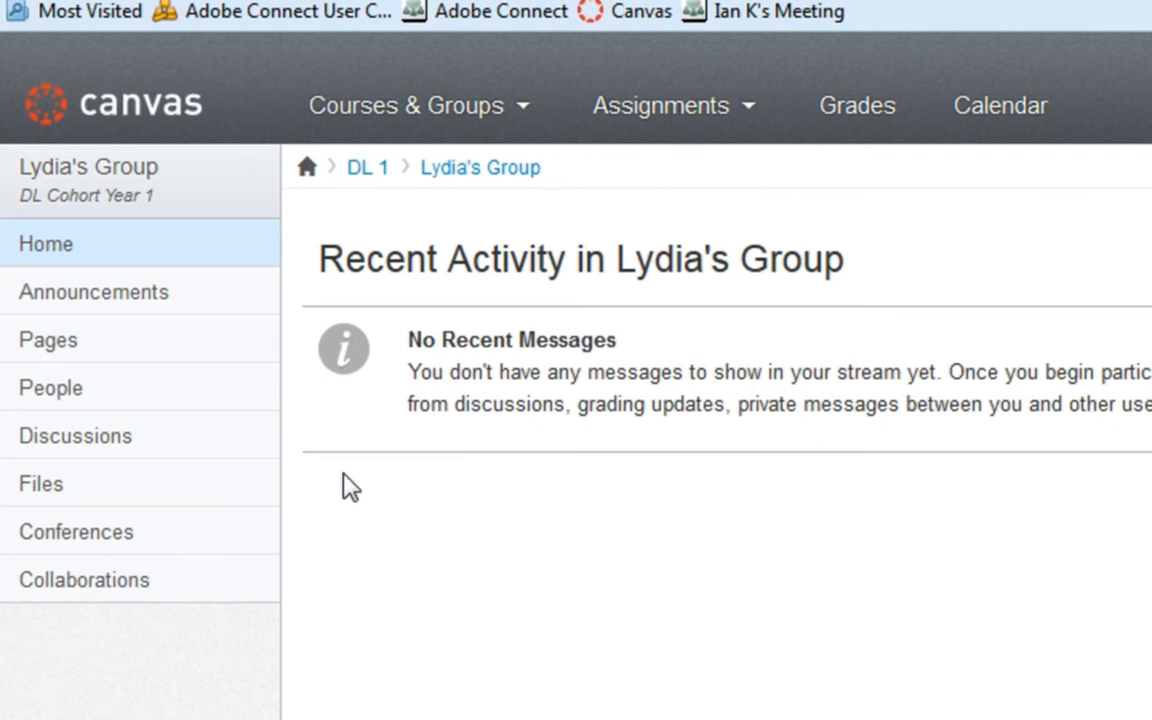
Step: Go to the group's Discussions and load the Lydia's Group Discussion topic
{"action": "left_click", "coordinate": [80, 447]}
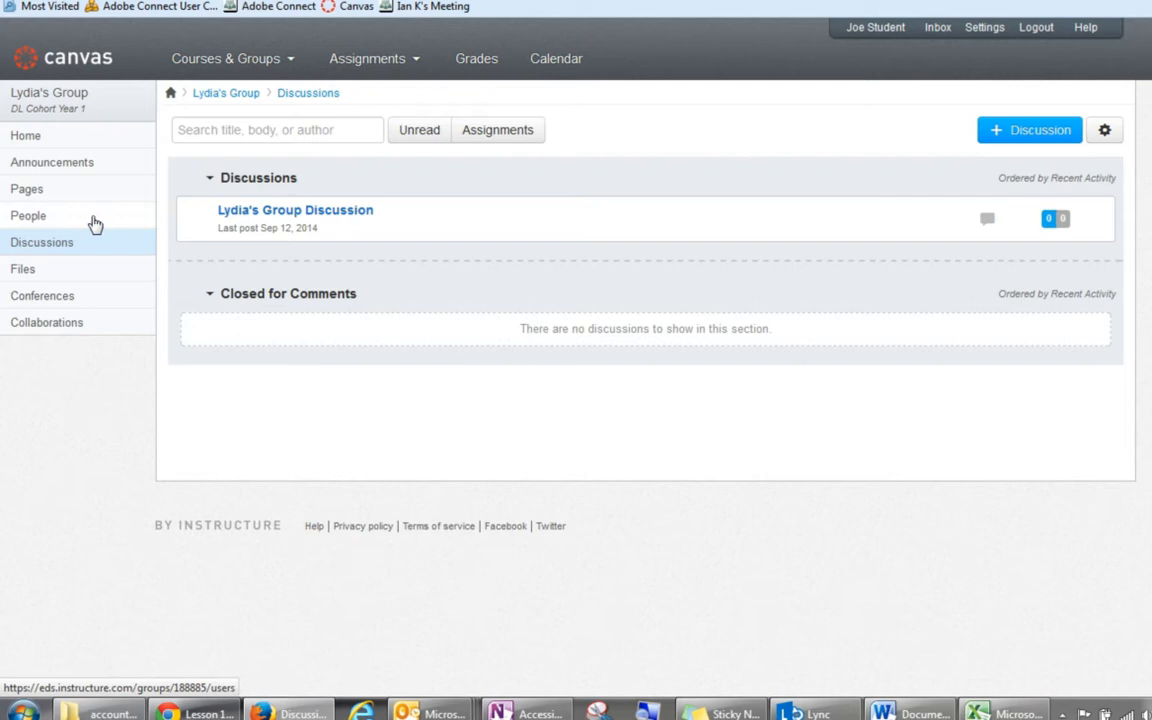
{"action": "left_click", "coordinate": [279, 220]}
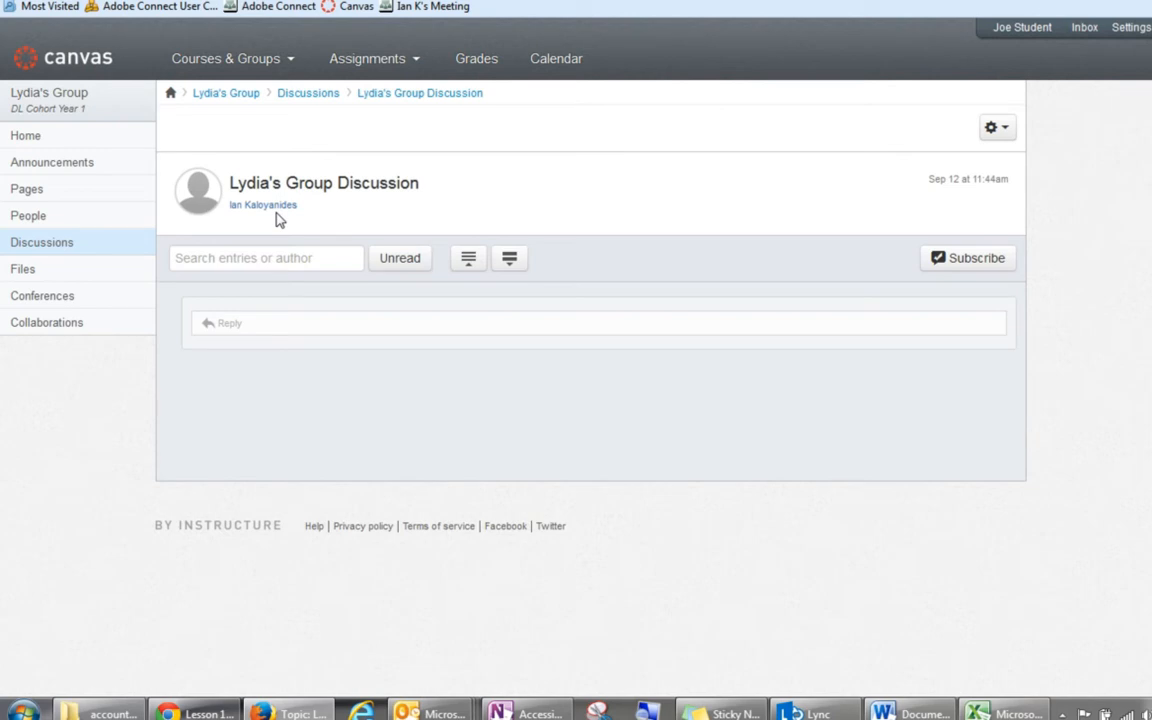
Step: Start a reply on the topic, subscribe to it, then unsubscribe again
{"action": "left_click", "coordinate": [228, 323]}
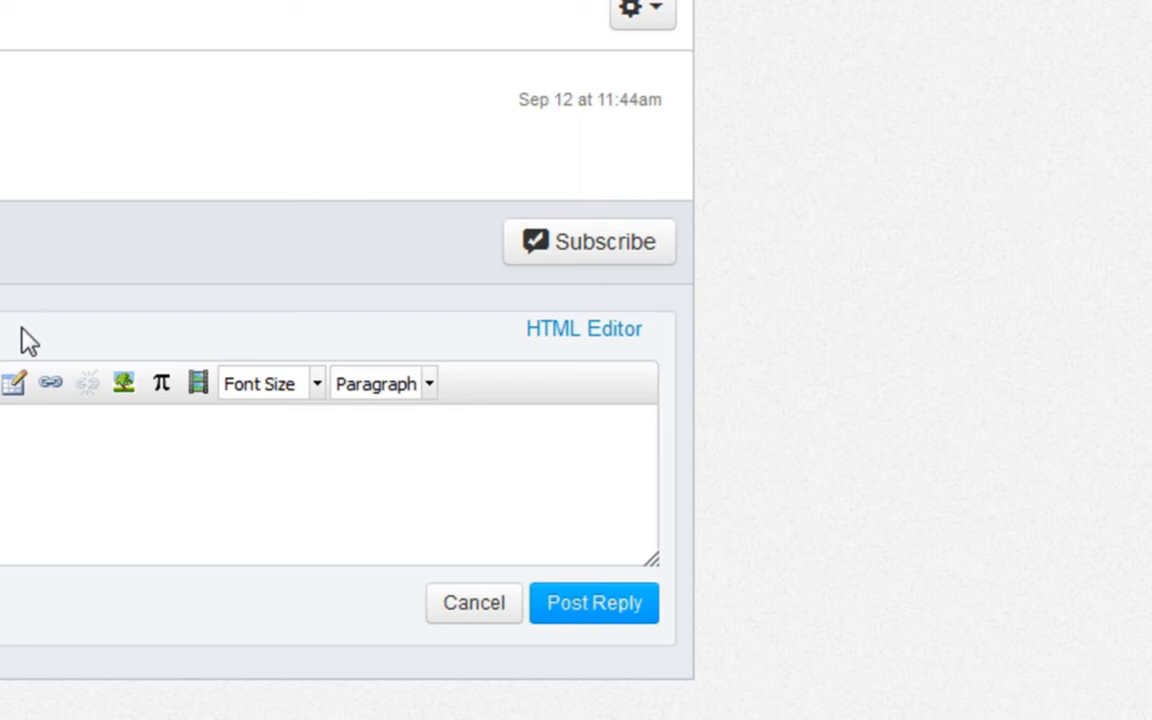
{"action": "left_click", "coordinate": [537, 249]}
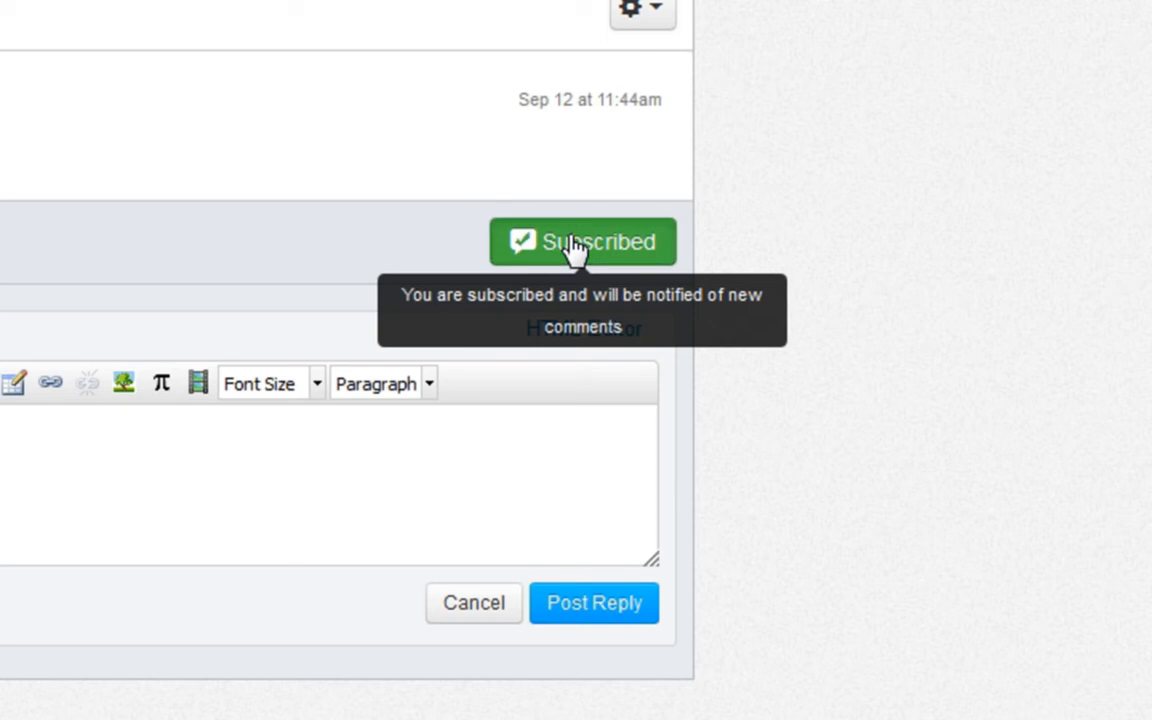
{"action": "left_click", "coordinate": [574, 248]}
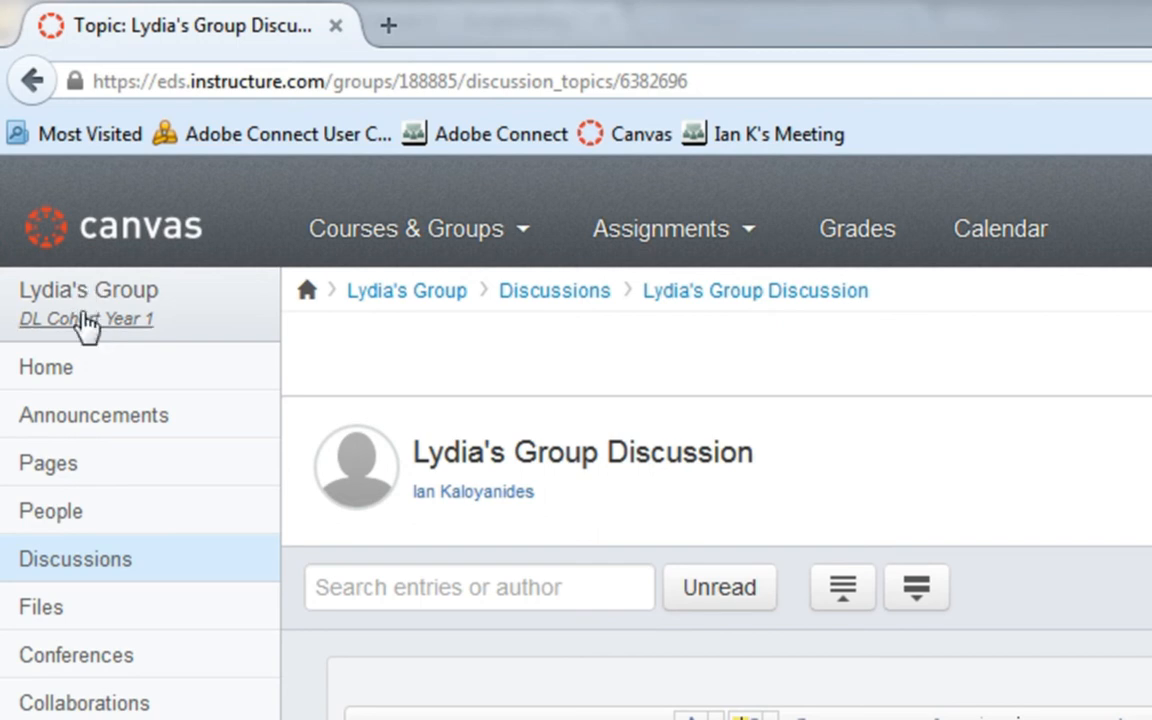
Step: Return to the DL Cohort Year 1 course home via the sidebar link
{"action": "left_click", "coordinate": [86, 318]}
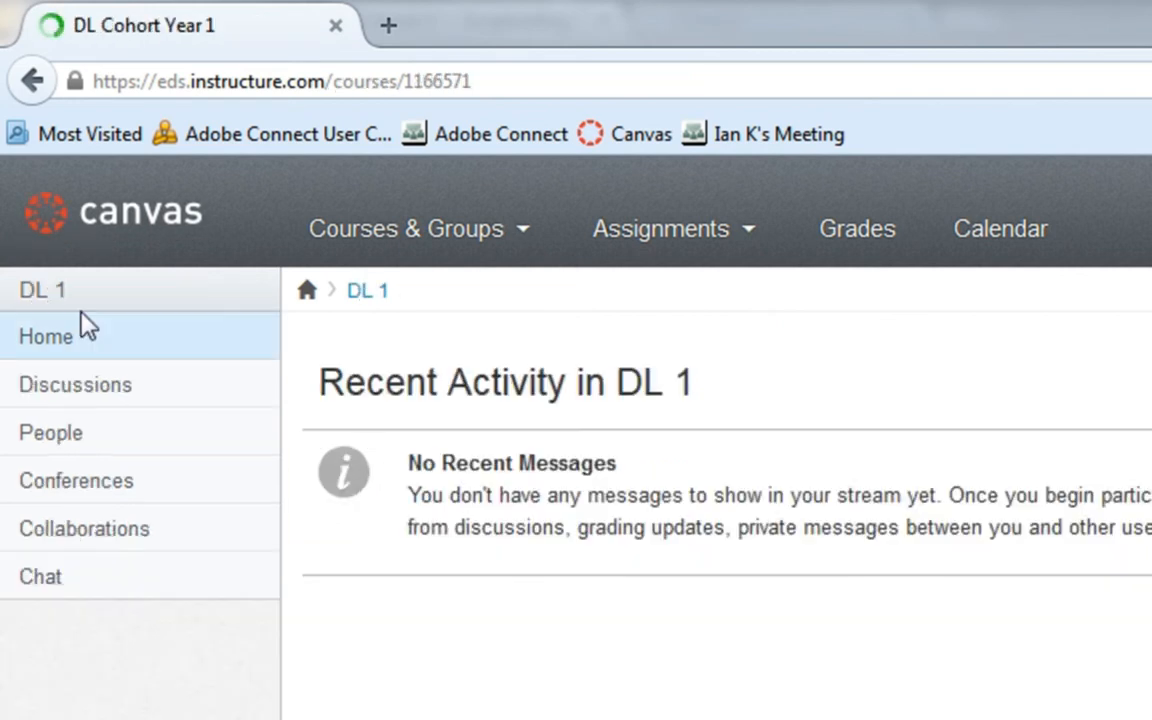